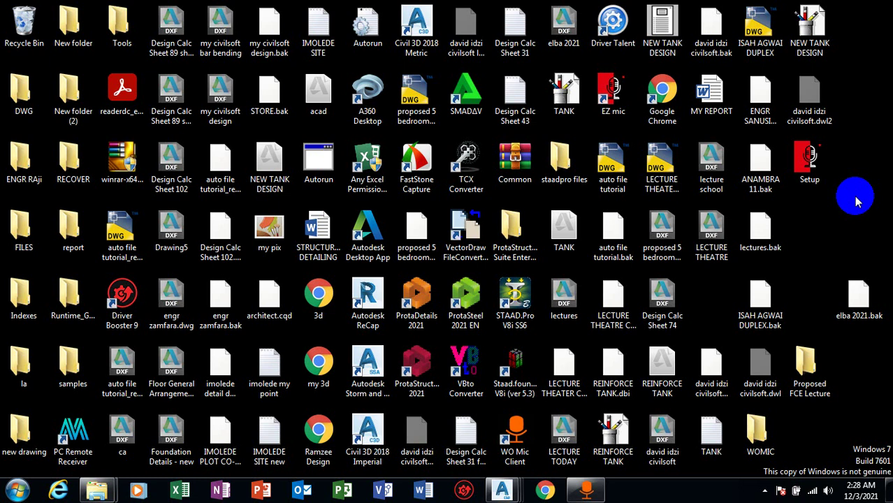
Step: Start ProtaDetails 2021 from its desktop shortcut and wait for the Open Project dialog
left_click(808, 168)
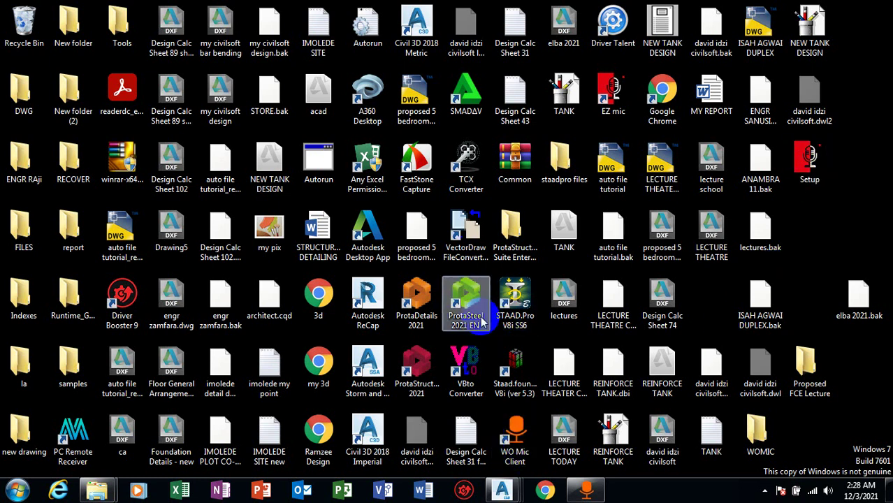
left_click(420, 297)
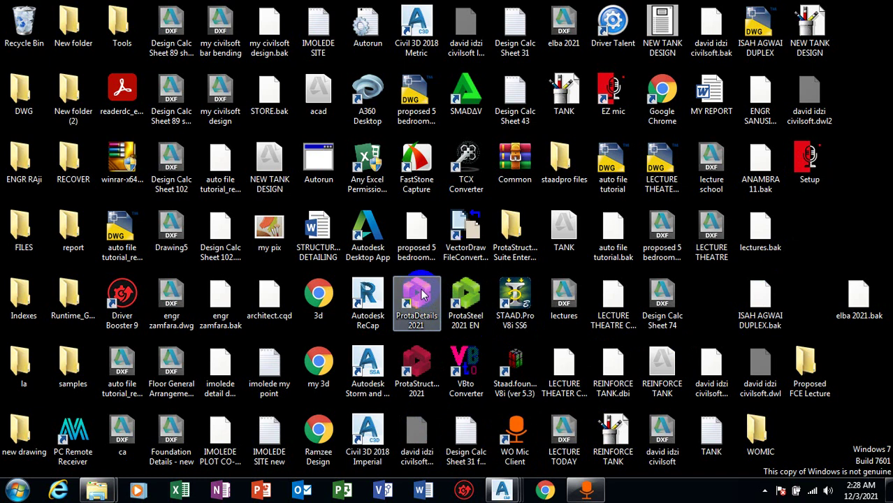
double_click(421, 295)
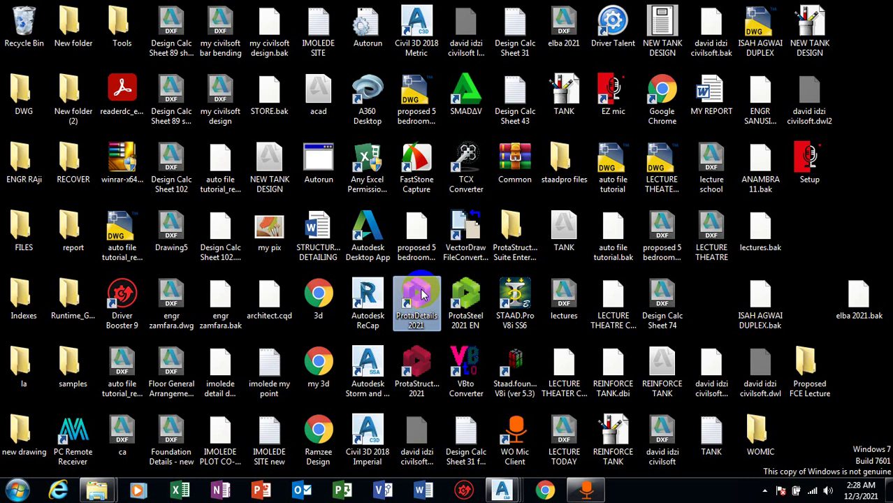
double_click(419, 293)
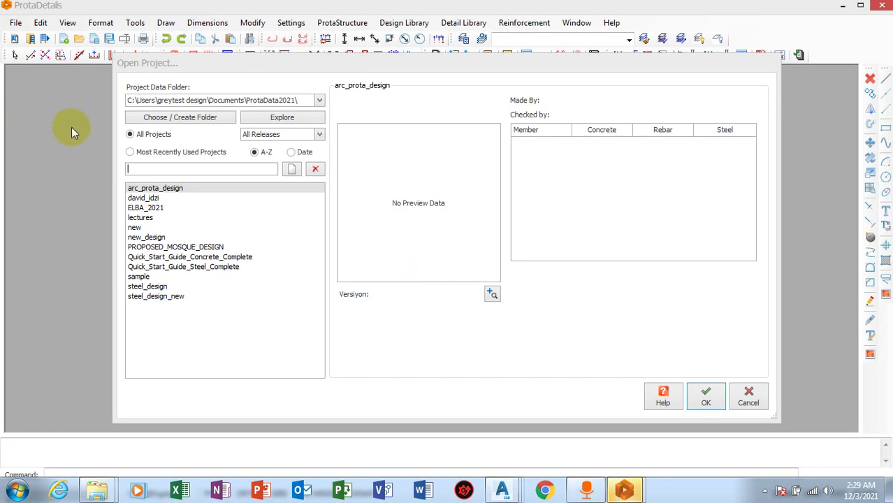
Step: Pick ELBA_2021 in the project list and open it
left_click(153, 207)
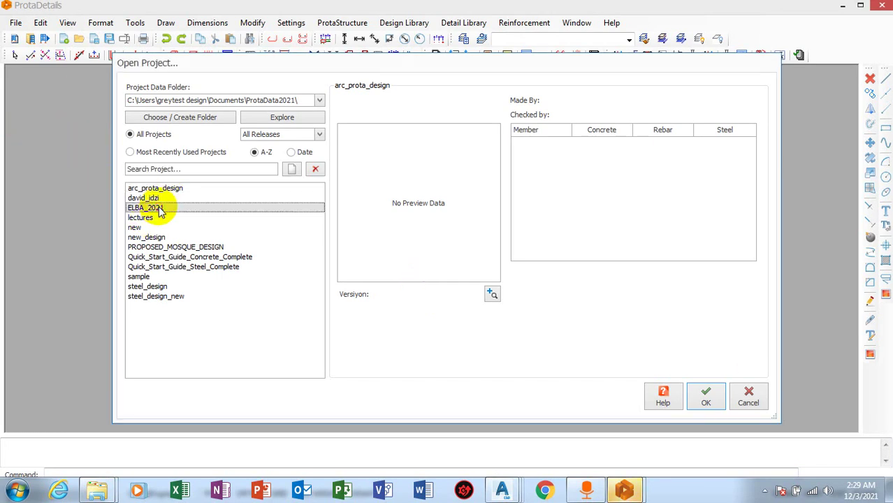
left_click(707, 399)
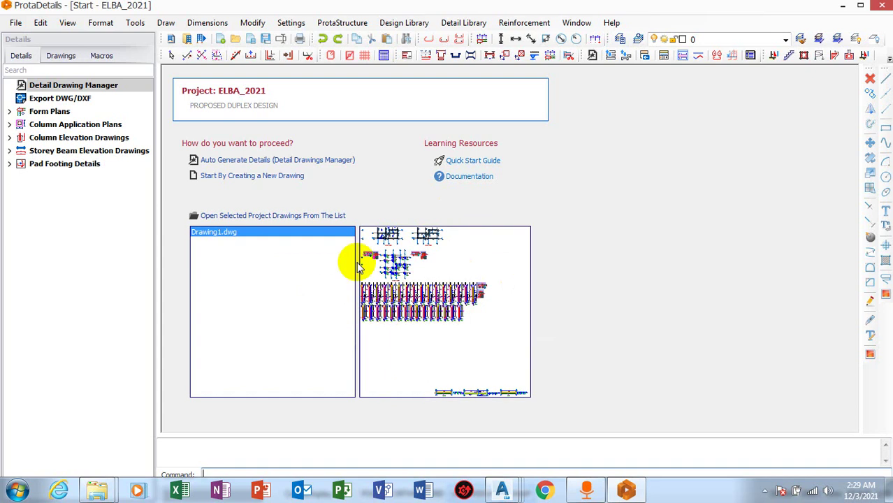
Step: Auto-generate details for all storeys into a new drawing and choose the insertion point
left_click(285, 164)
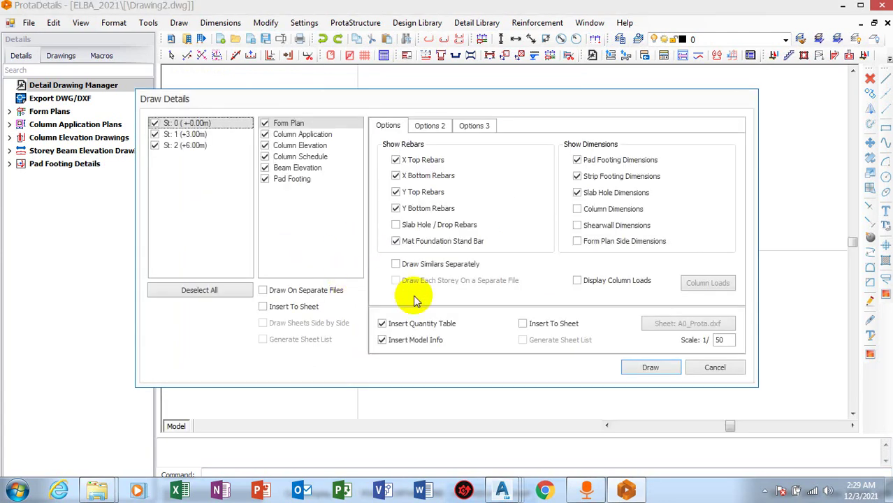
left_click(649, 368)
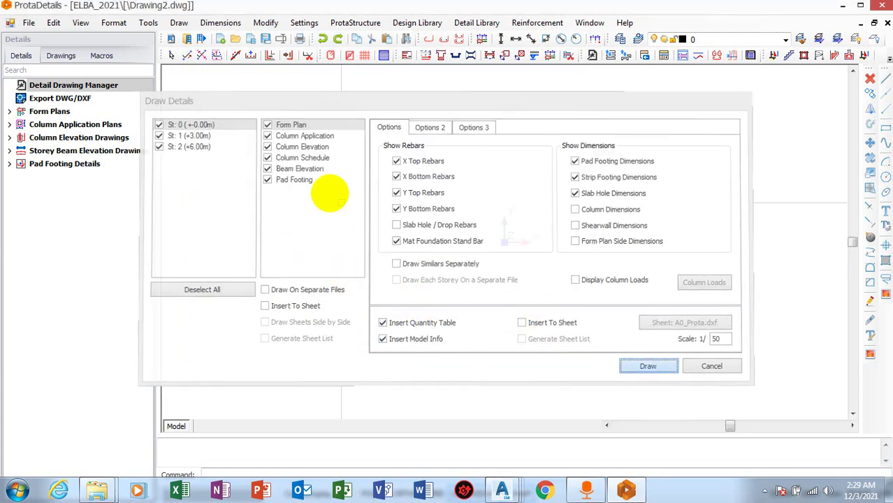
left_click(436, 230)
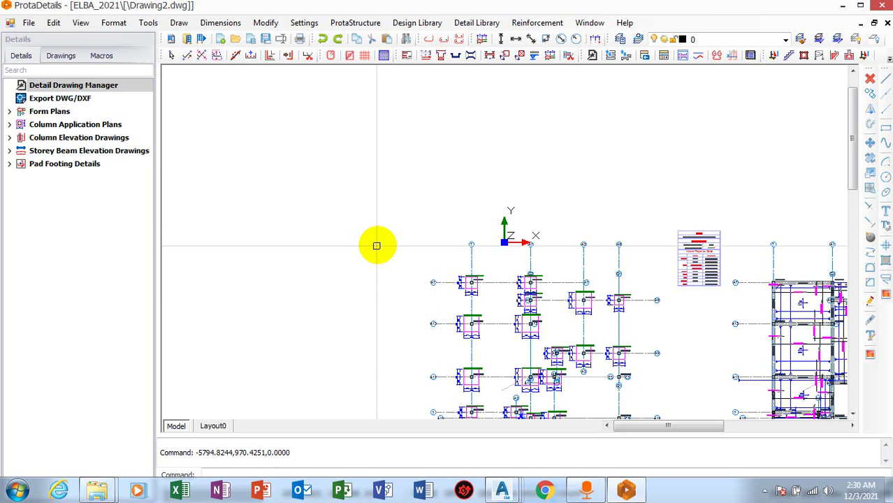
scroll(303, 290, "down", 2)
scroll(409, 219, "down", 4)
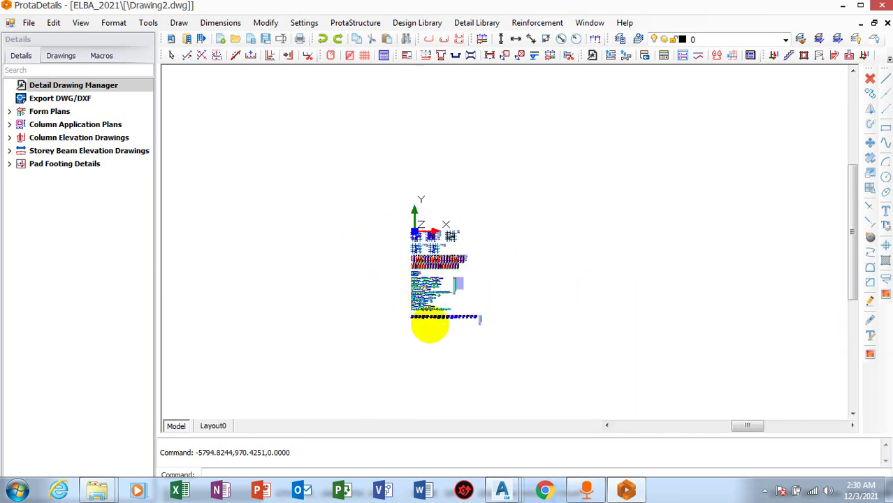
scroll(412, 301, "up", 5)
scroll(427, 288, "up", 5)
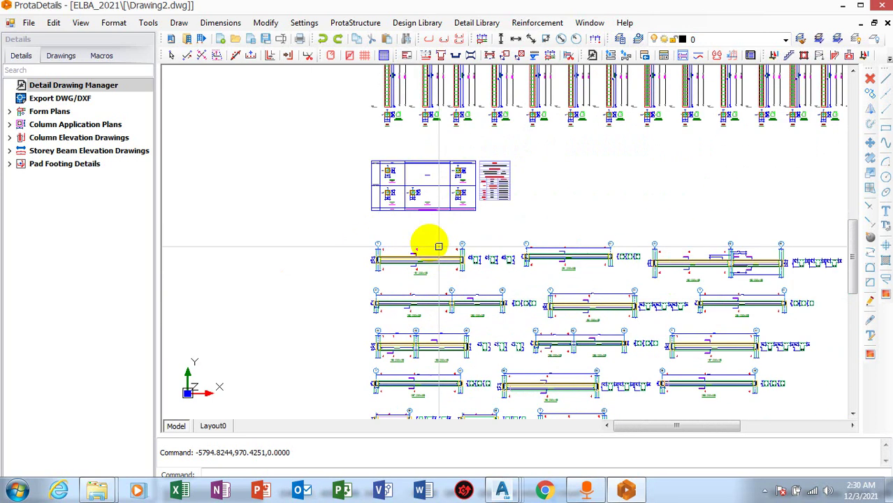
scroll(273, 262, "down", 1)
scroll(274, 262, "down", 3)
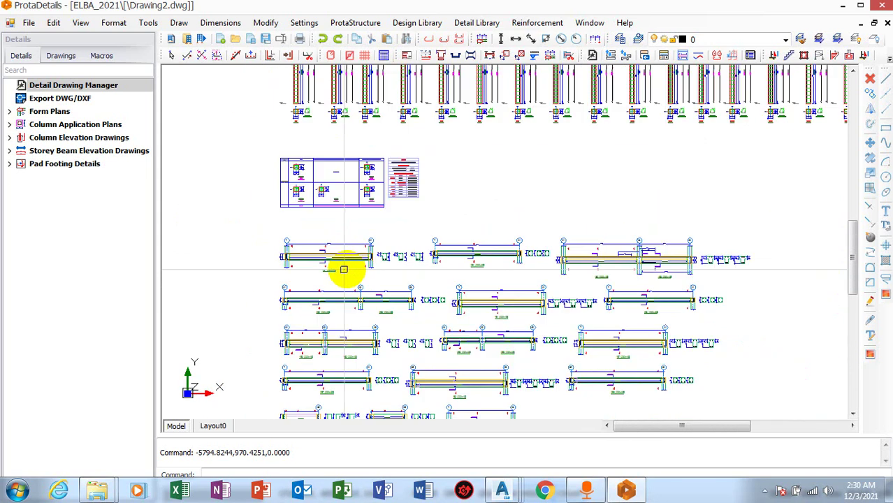
scroll(451, 274, "up", 6)
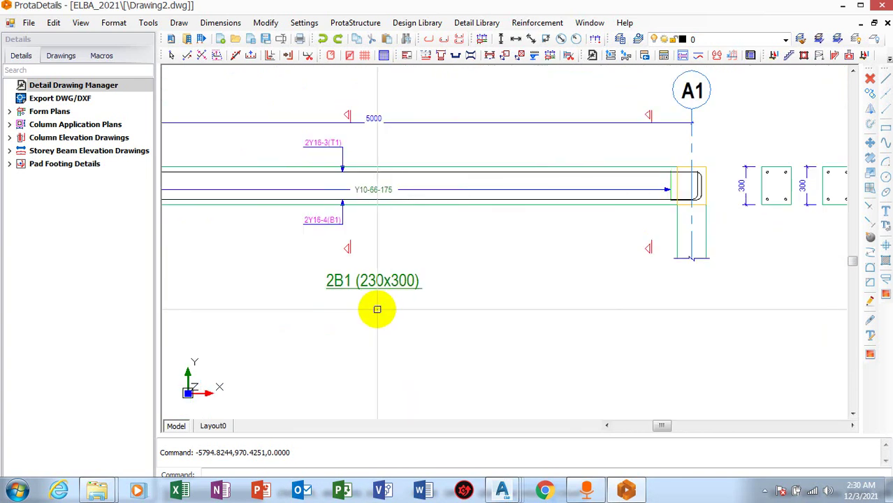
scroll(487, 284, "down", 4)
scroll(444, 321, "up", 4)
scroll(489, 327, "down", 4)
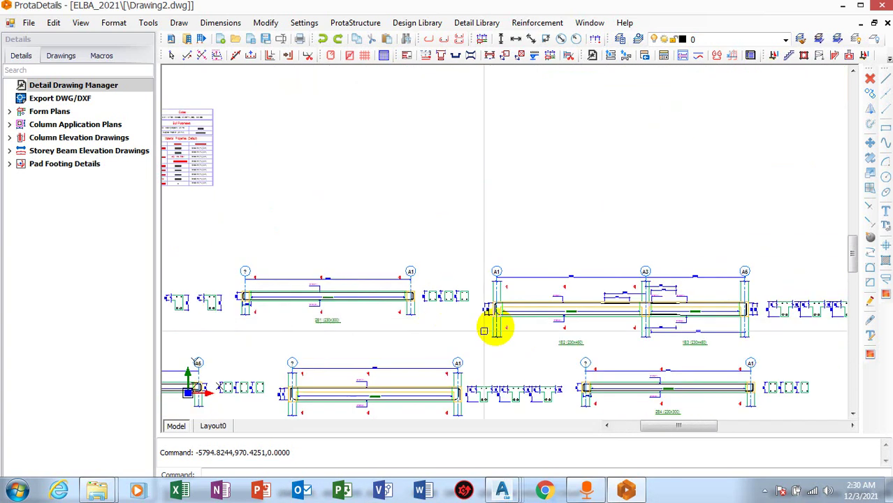
scroll(720, 346, "up", 3)
scroll(414, 198, "down", 3)
scroll(505, 291, "down", 2)
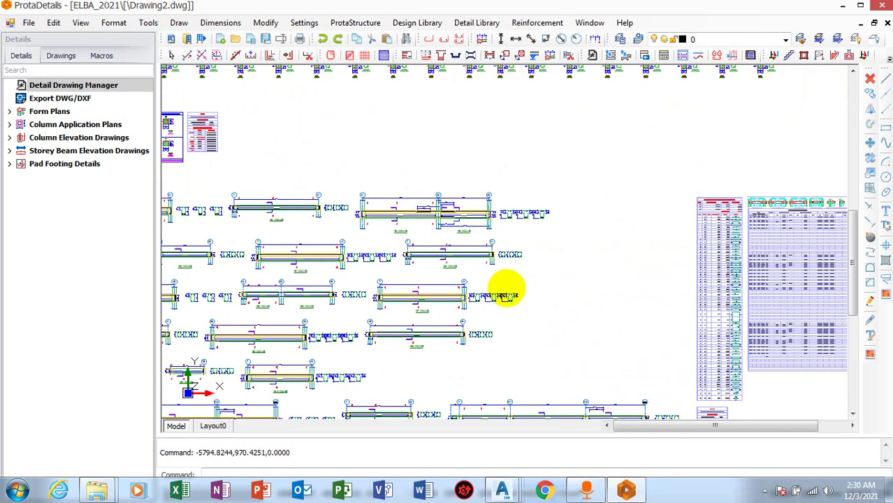
scroll(206, 273, "up", 5)
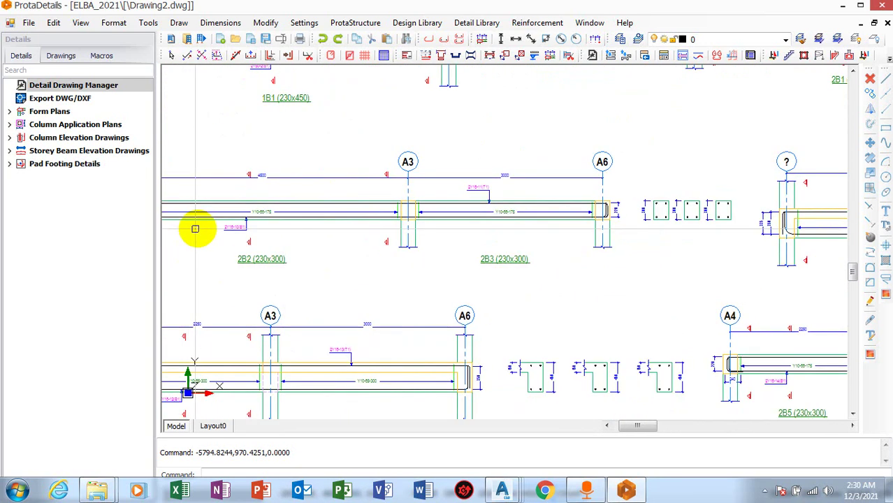
scroll(664, 244, "up", 3)
scroll(303, 234, "down", 4)
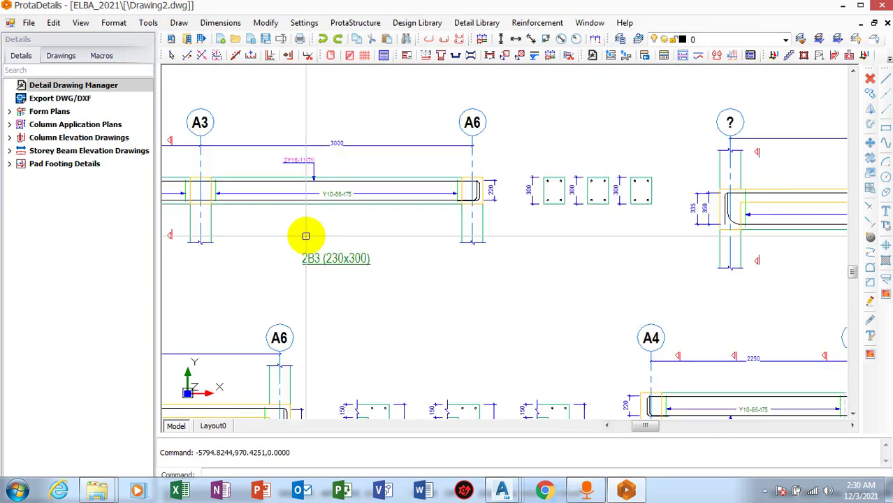
scroll(594, 267, "up", 3)
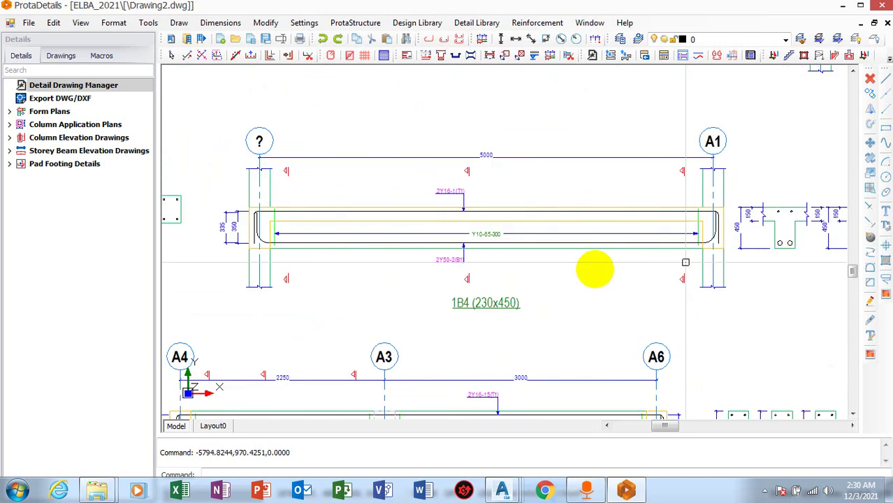
scroll(465, 225, "down", 4)
scroll(752, 337, "up", 2)
scroll(748, 329, "up", 3)
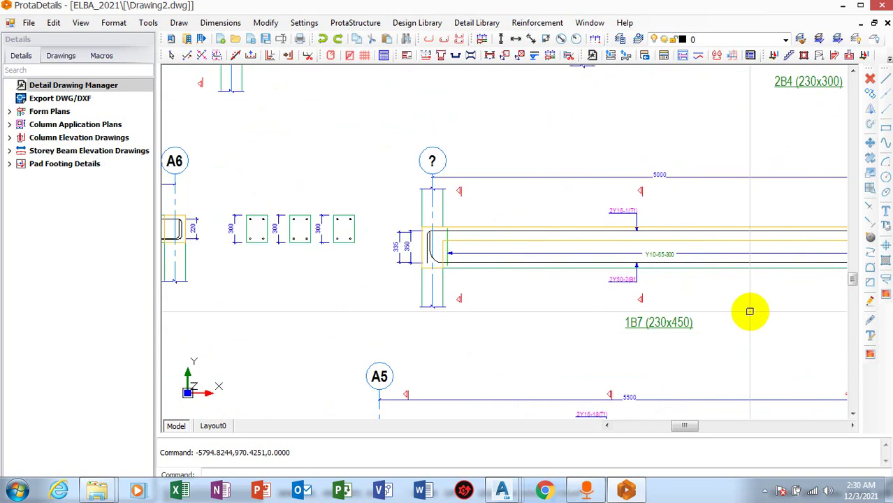
scroll(531, 276, "down", 5)
scroll(594, 285, "down", 6)
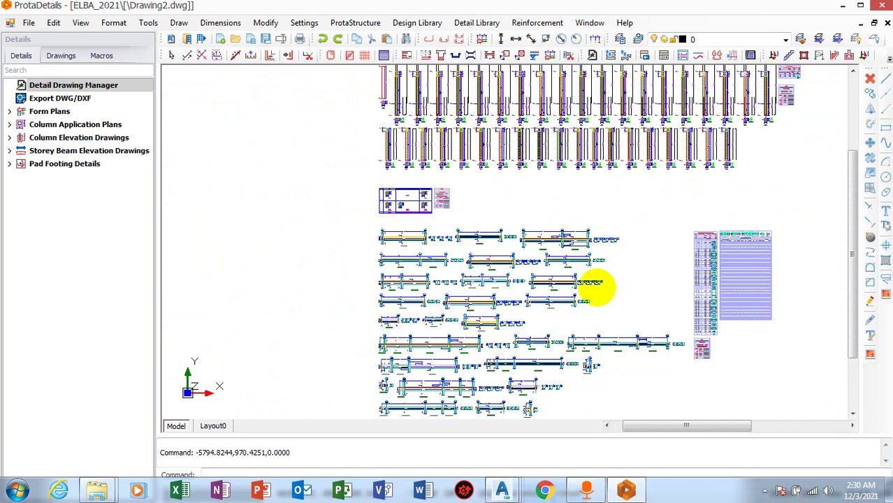
scroll(636, 333, "up", 2)
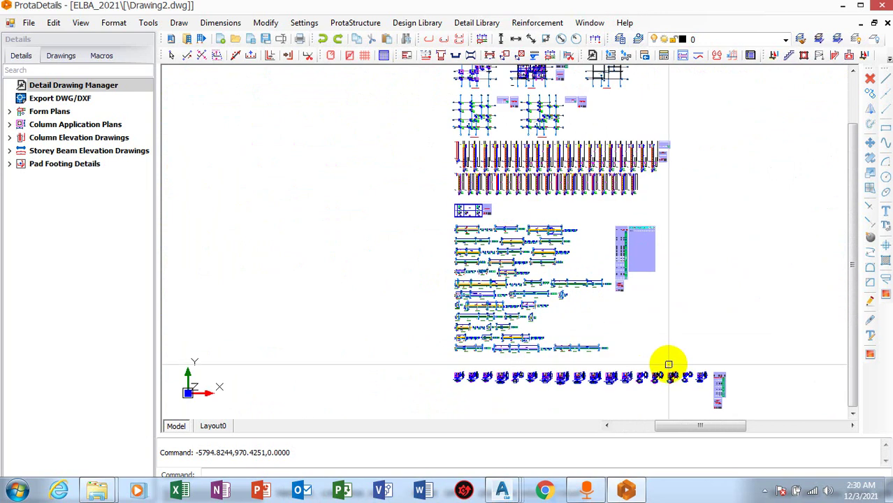
Step: Crossing-select the beam elevation details and their tables, then erase them
mouse_move(668, 362)
left_mouse_down()
mouse_move(399, 279)
mouse_move(369, 209)
mouse_move(390, 222)
mouse_move(393, 202)
mouse_move(389, 219)
left_mouse_up()
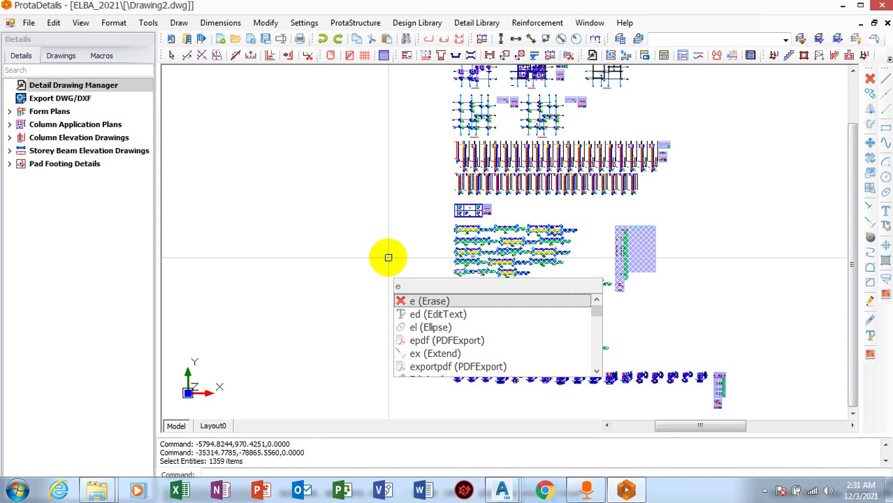
key("Return")
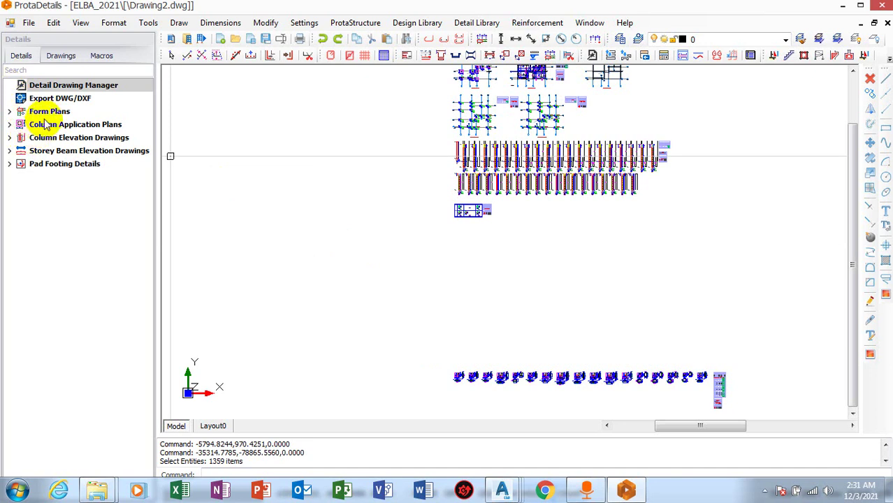
Step: Expand Storey Beam Elevation Drawings and bring up the drawing menu for St: 1 (+3.00m)
left_click(9, 151)
left_click(73, 152)
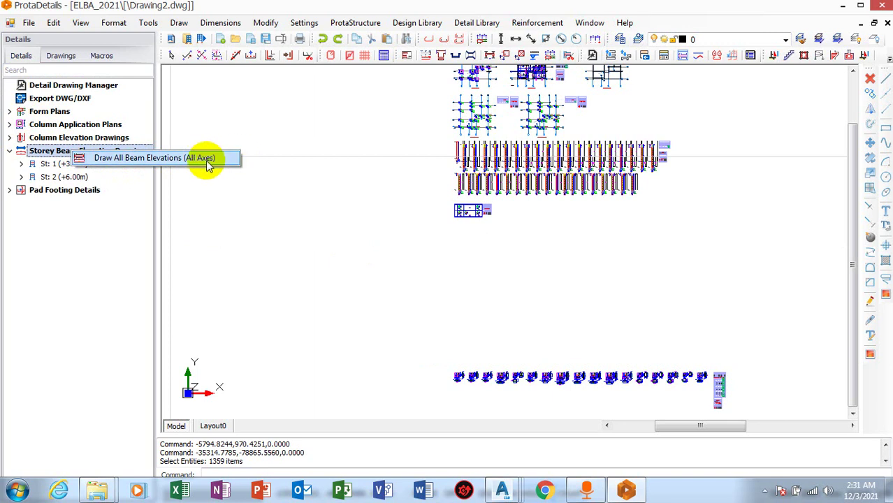
left_click(43, 155)
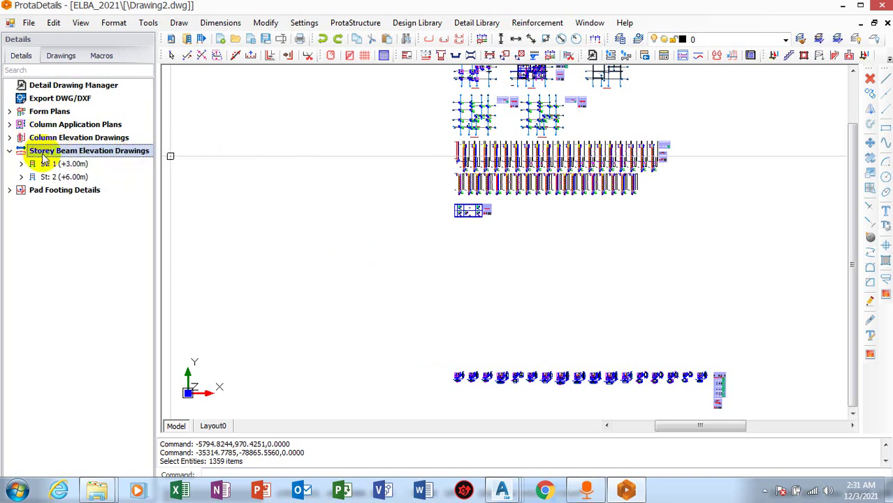
left_click(45, 165)
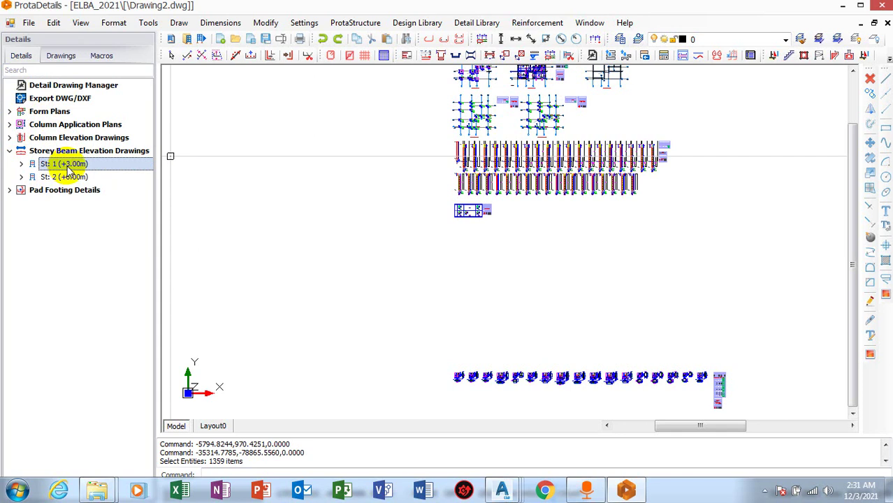
right_click(75, 167)
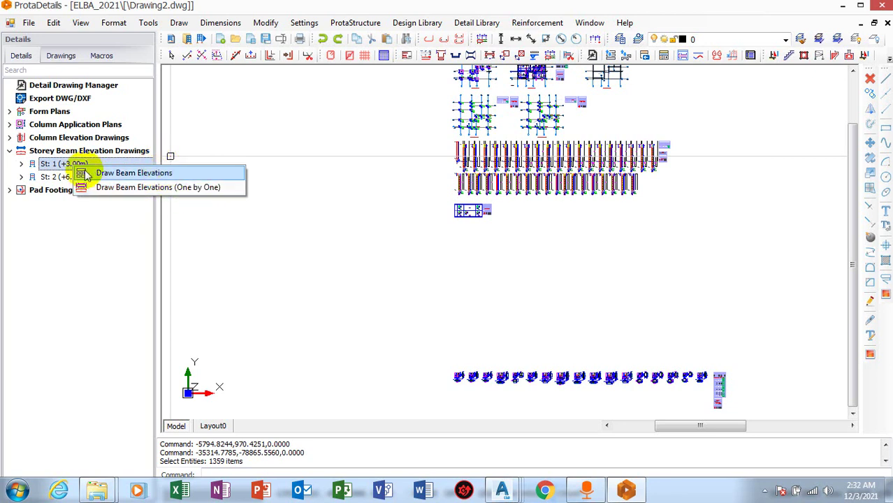
Step: Draw the storey 1 beam elevations and place them beside the existing drawings
left_click(136, 173)
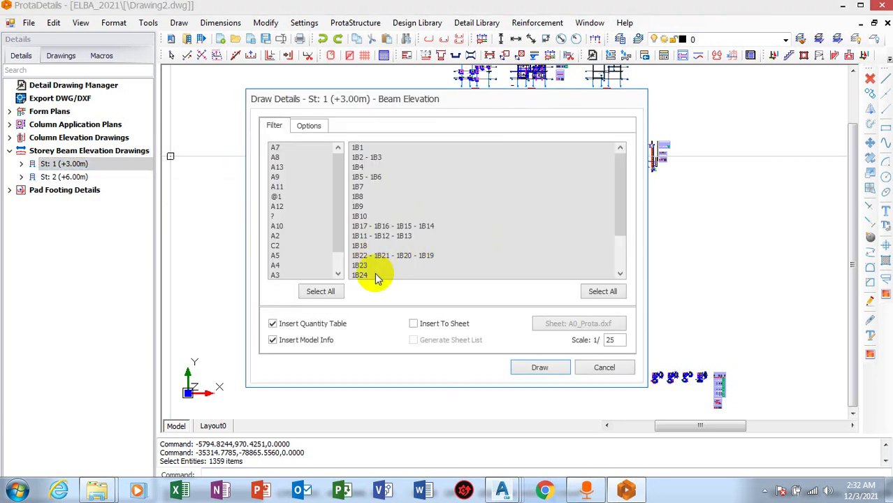
left_click_drag(620, 202, 624, 164)
left_click_drag(622, 173, 616, 136)
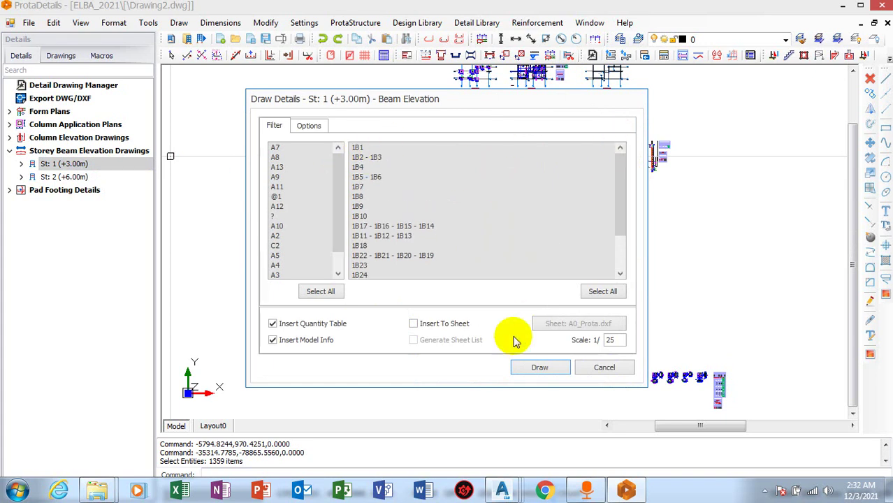
left_click(538, 368)
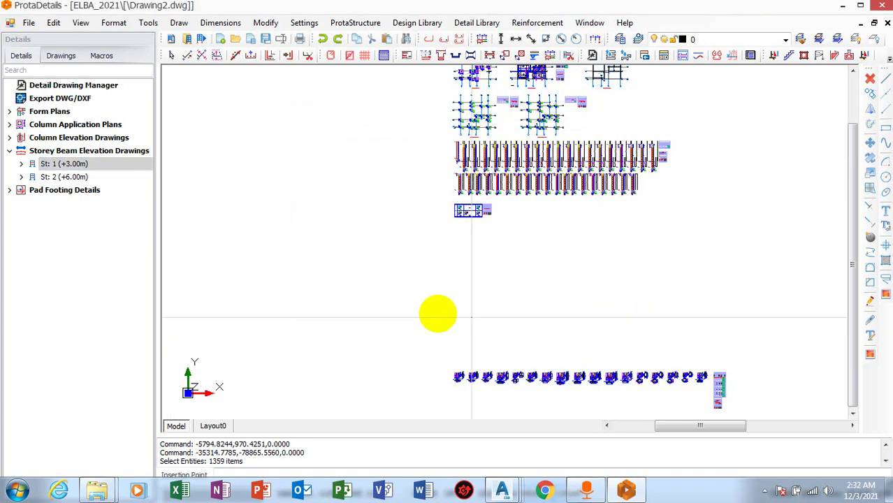
scroll(331, 275, "down", 6)
left_click(488, 269)
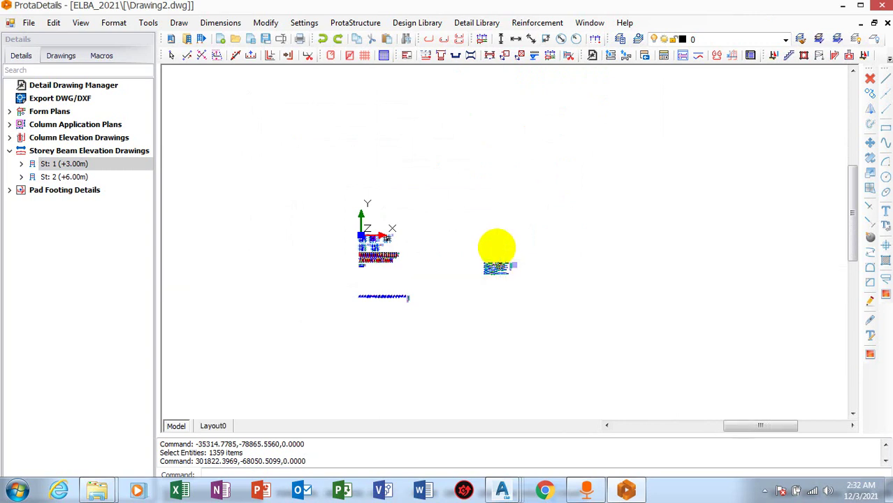
Step: Zoom around the storey 1 beam elevations, then select St: 2 (+6.00m) in the Details tree
scroll(496, 266, "up", 8)
scroll(366, 223, "up", 10)
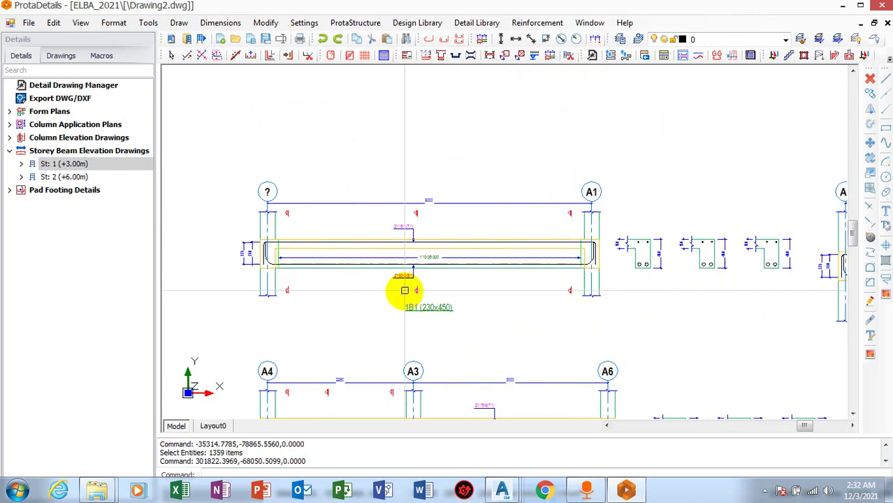
scroll(319, 203, "down", 10)
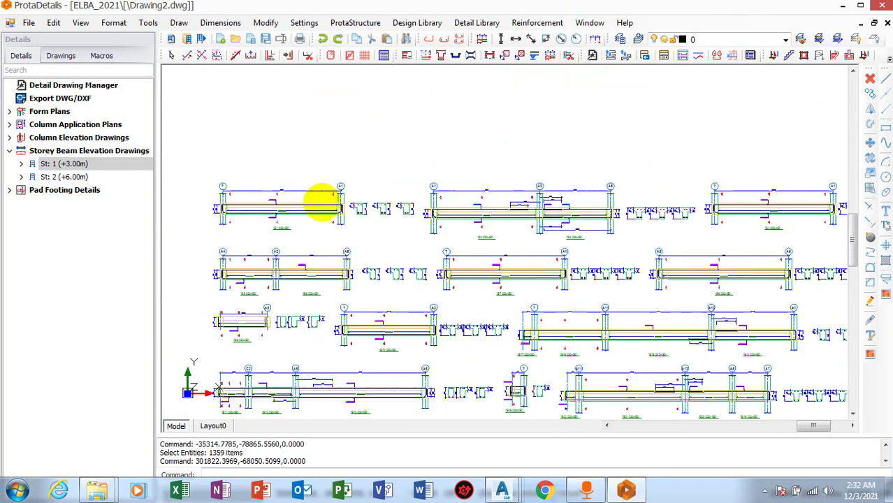
scroll(296, 385, "up", 4)
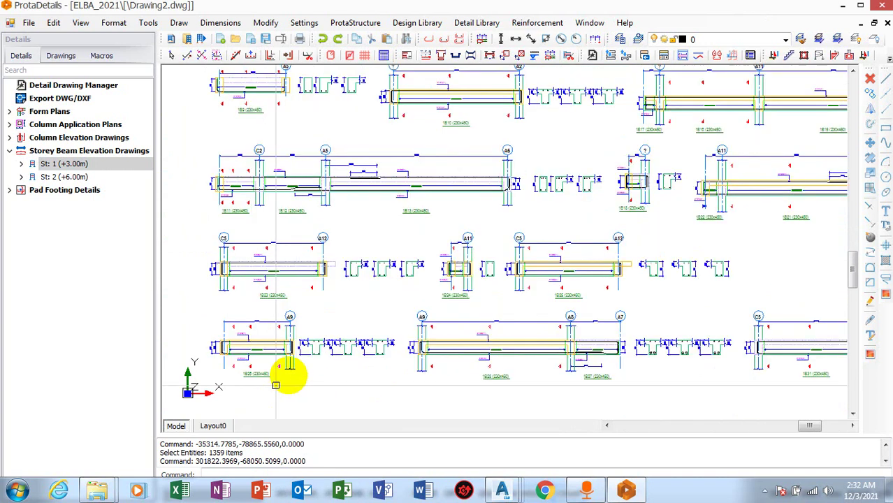
scroll(564, 389, "up", 5)
scroll(518, 348, "down", 8)
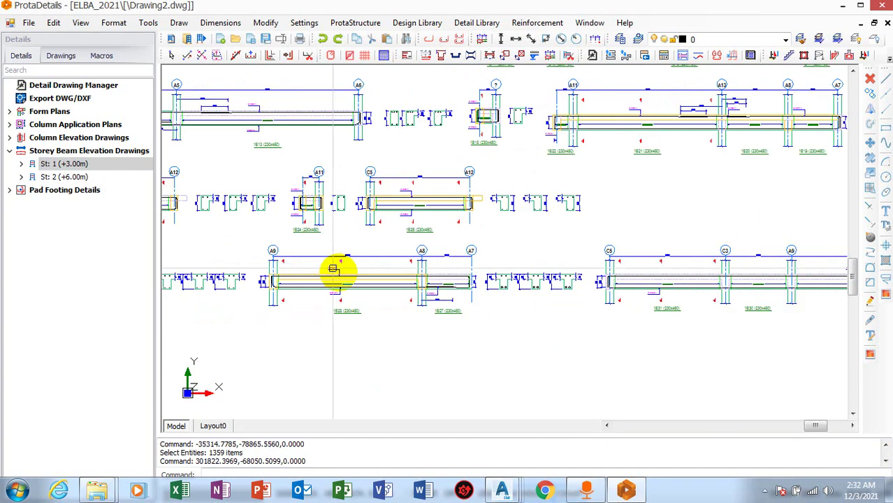
scroll(549, 100, "up", 3)
scroll(562, 185, "down", 3)
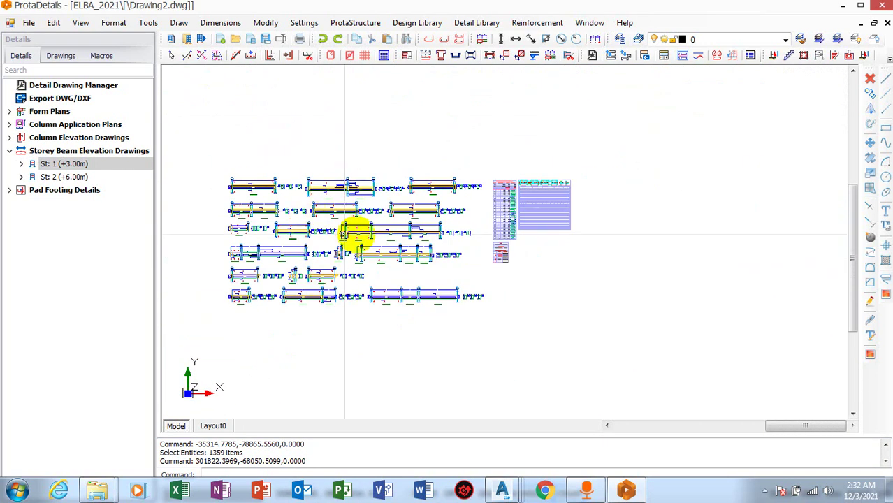
left_click(58, 179)
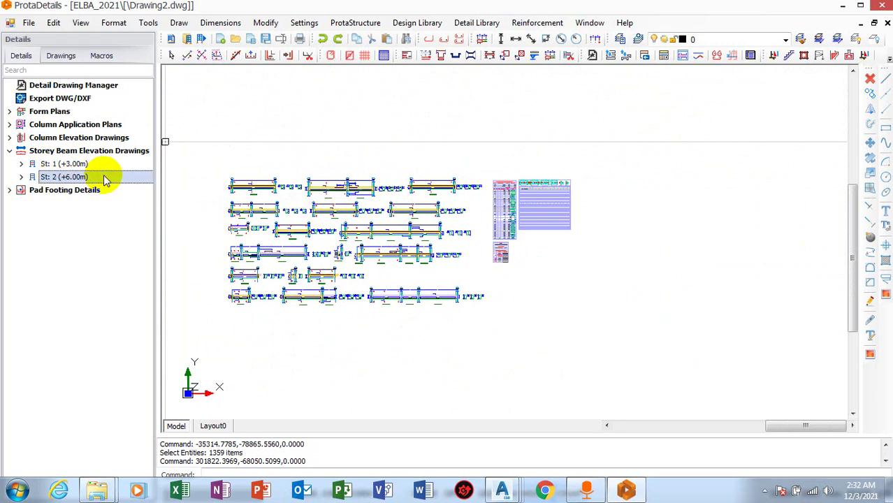
right_click(83, 183)
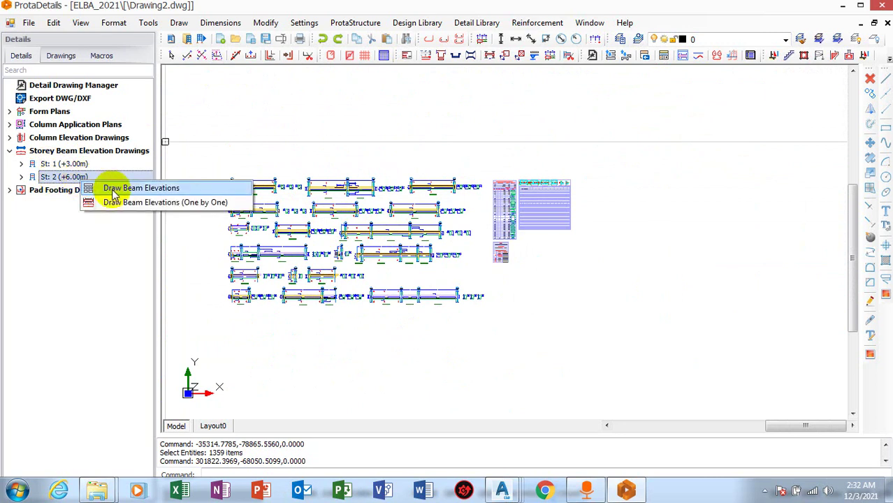
left_click(194, 203)
scroll(381, 241, "down", 5)
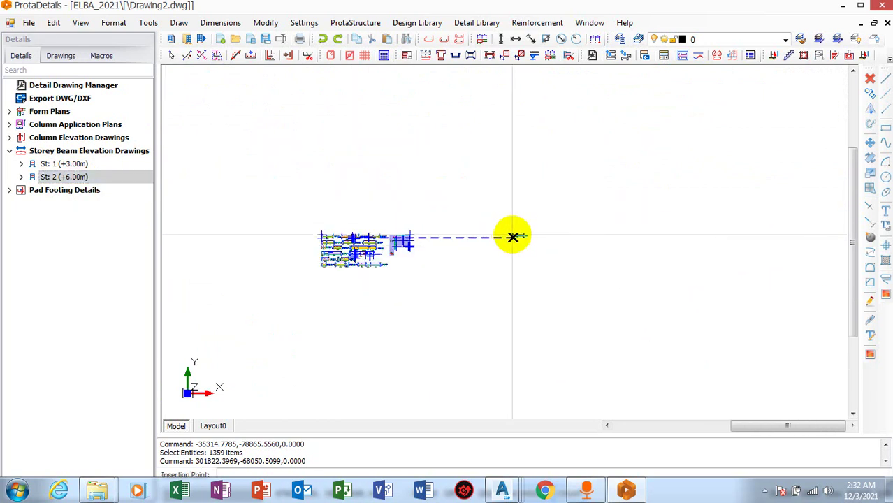
left_click(620, 341)
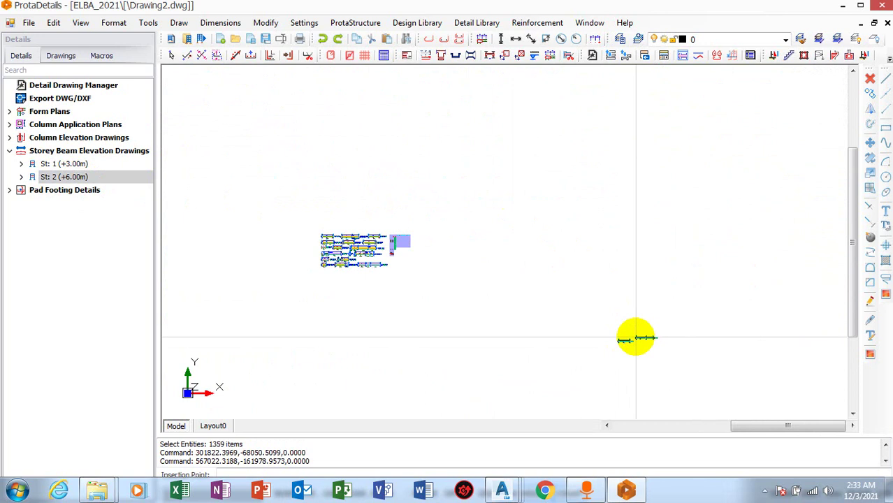
key("Escape")
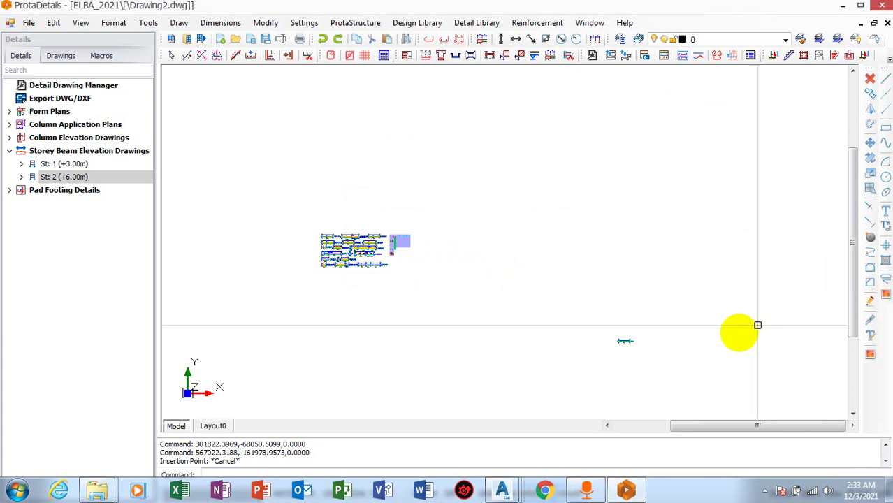
scroll(632, 333, "up", 5)
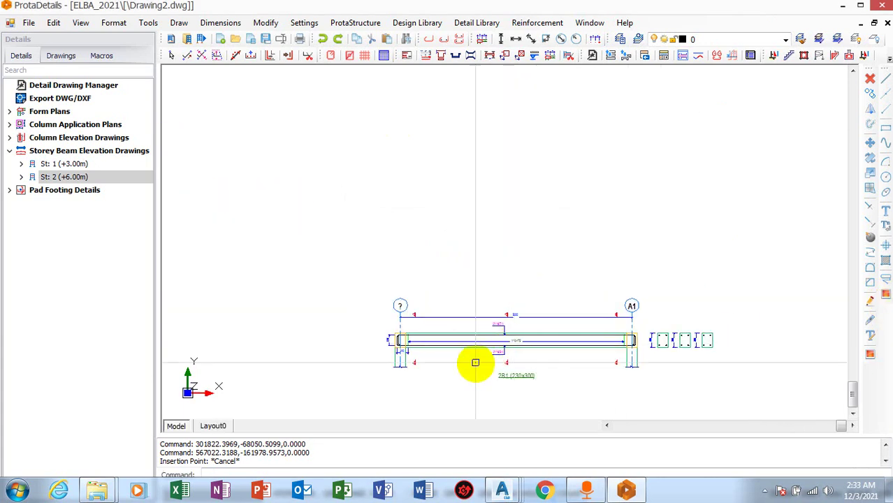
scroll(493, 385, "up", 5)
scroll(343, 295, "down", 3)
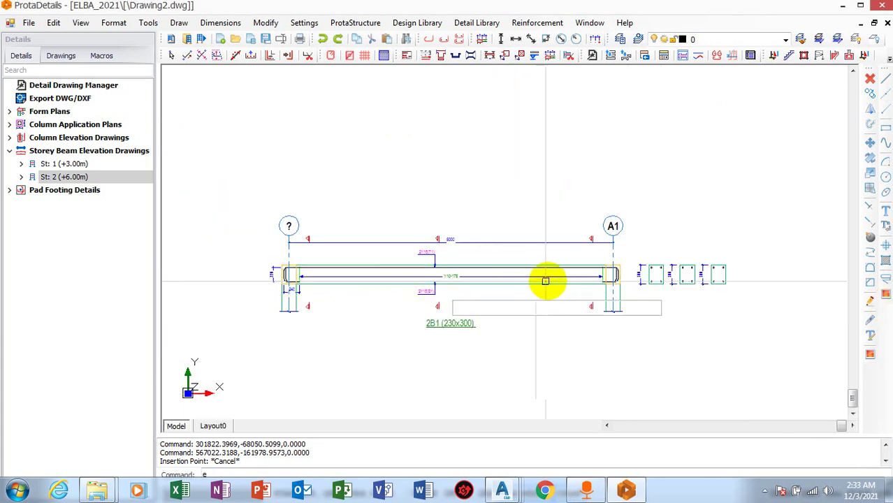
left_click(746, 338)
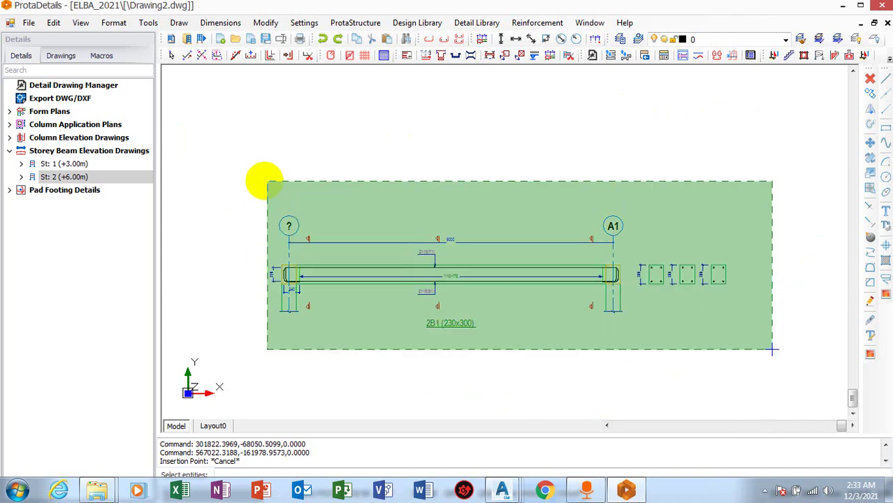
left_click(260, 184)
right_click(280, 189)
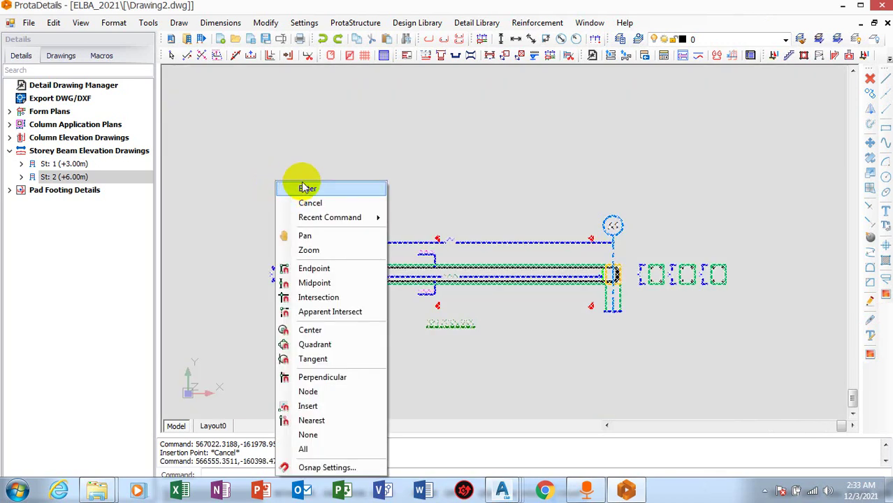
left_click(302, 188)
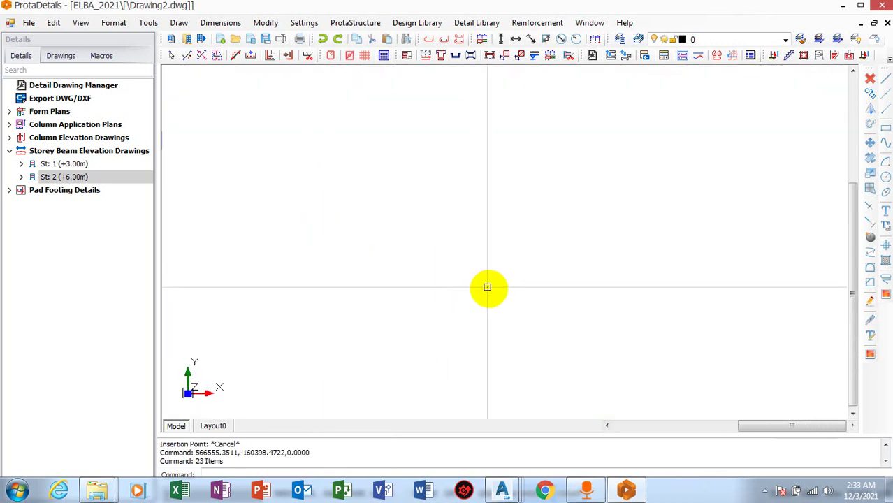
scroll(489, 285, "down", 5)
scroll(412, 259, "up", 3)
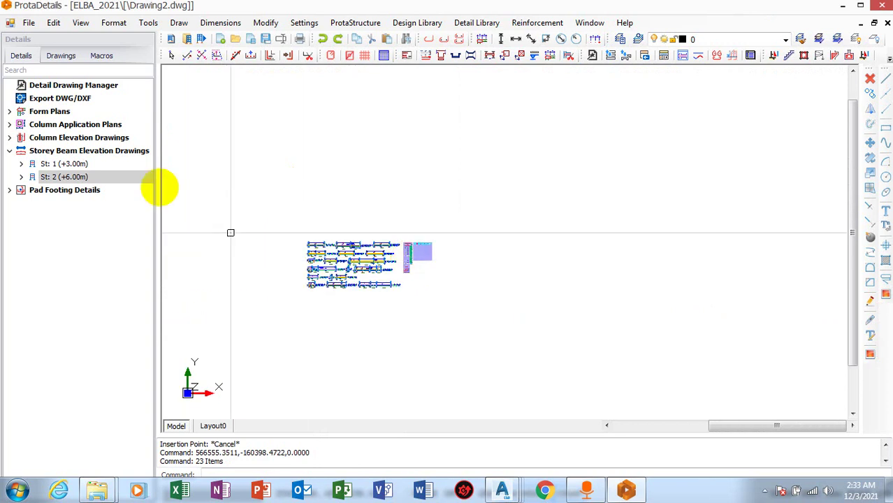
Step: Draw all St: 2 (+6.00m) beam elevations with tables, placed right of the storey 1 set
right_click(52, 180)
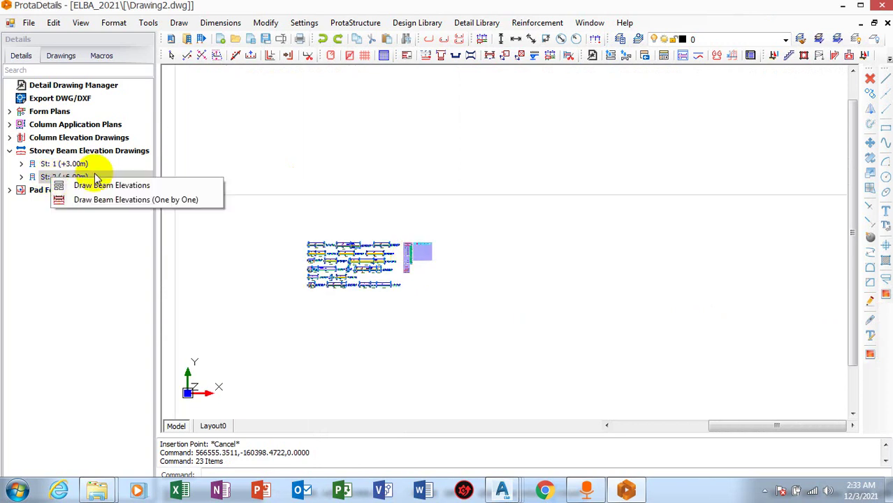
left_click(156, 187)
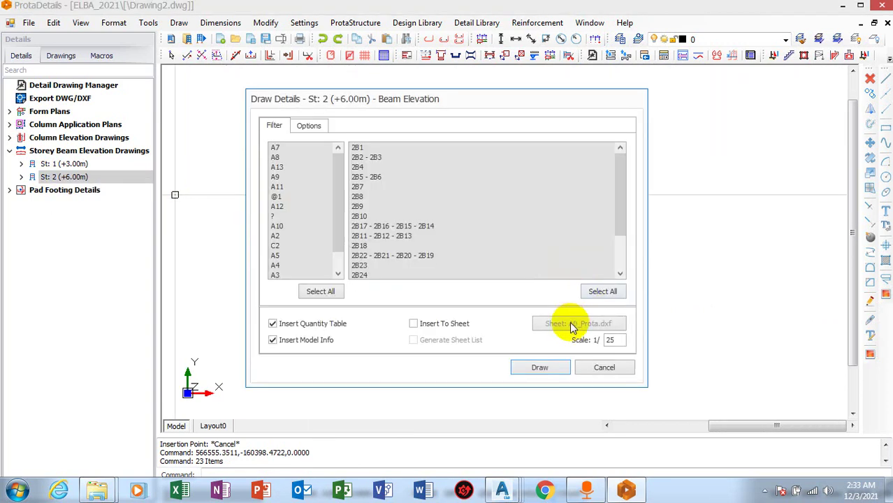
left_click(552, 365)
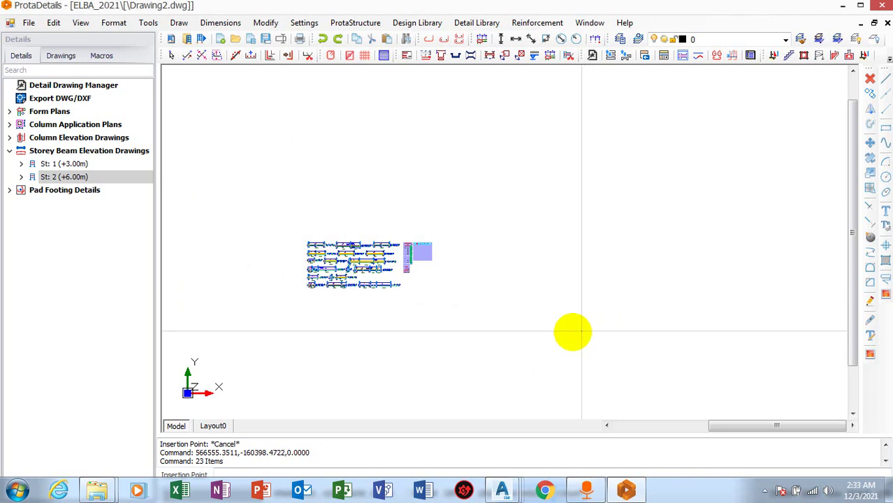
scroll(378, 235, "down", 3)
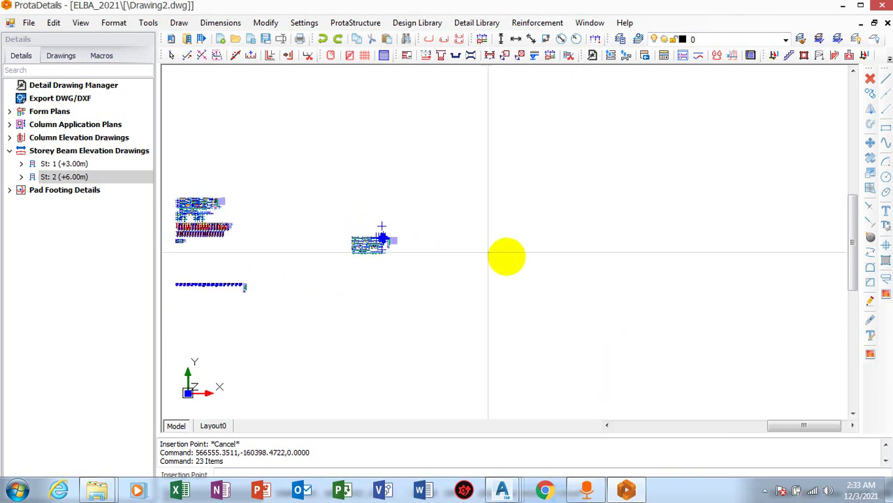
left_click(546, 256)
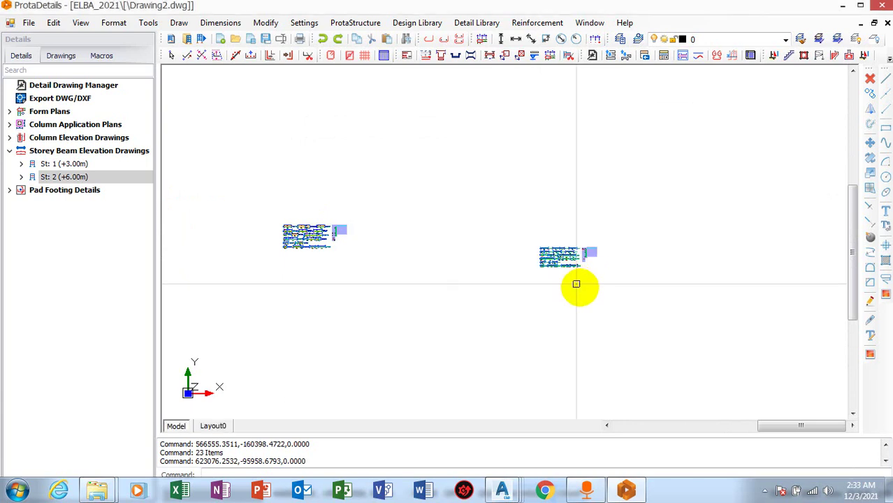
scroll(569, 264, "up", 2)
scroll(570, 264, "up", 10)
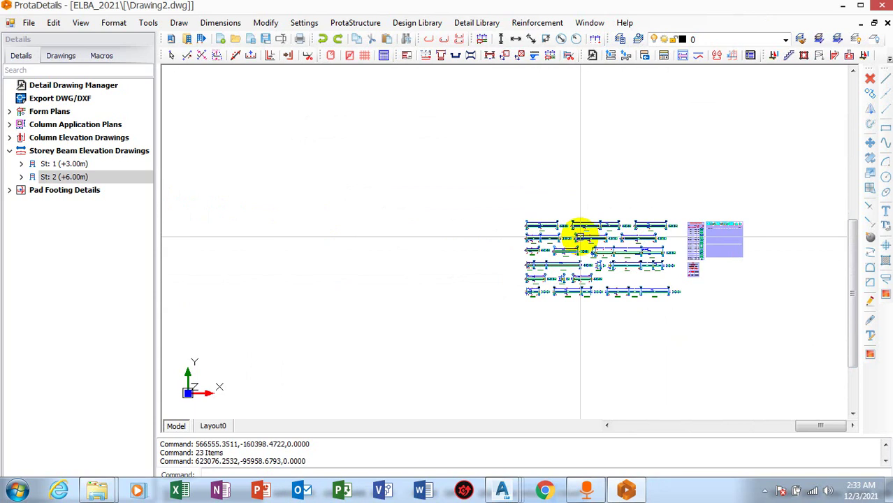
scroll(179, 224, "down", 5)
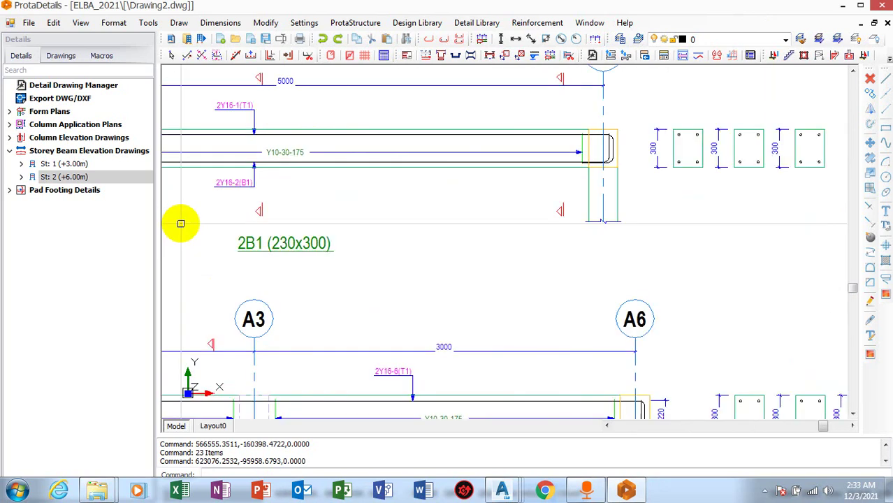
scroll(604, 215, "up", 6)
scroll(528, 253, "down", 6)
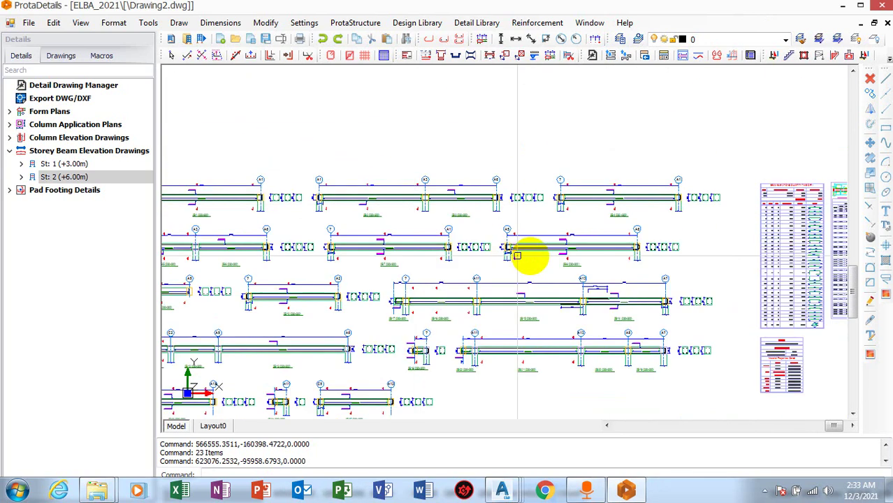
scroll(386, 248, "up", 3)
scroll(392, 225, "up", 5)
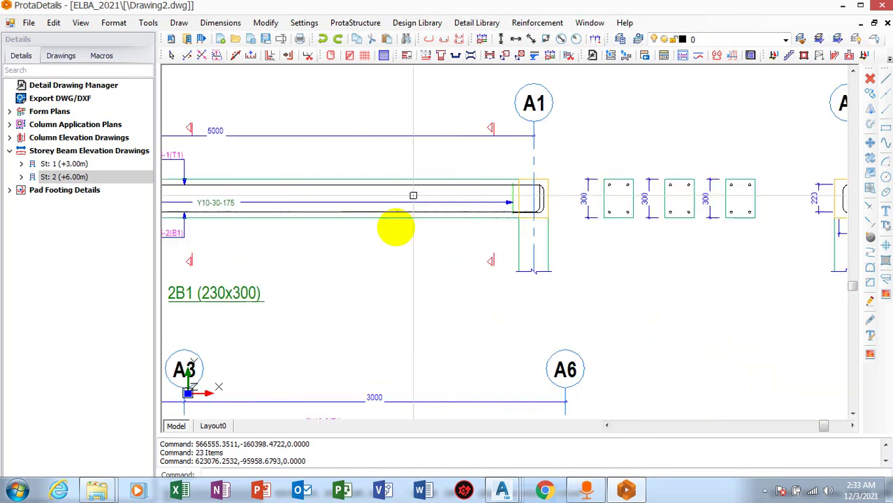
scroll(418, 285, "down", 2)
scroll(287, 294, "up", 3)
scroll(346, 290, "up", 1)
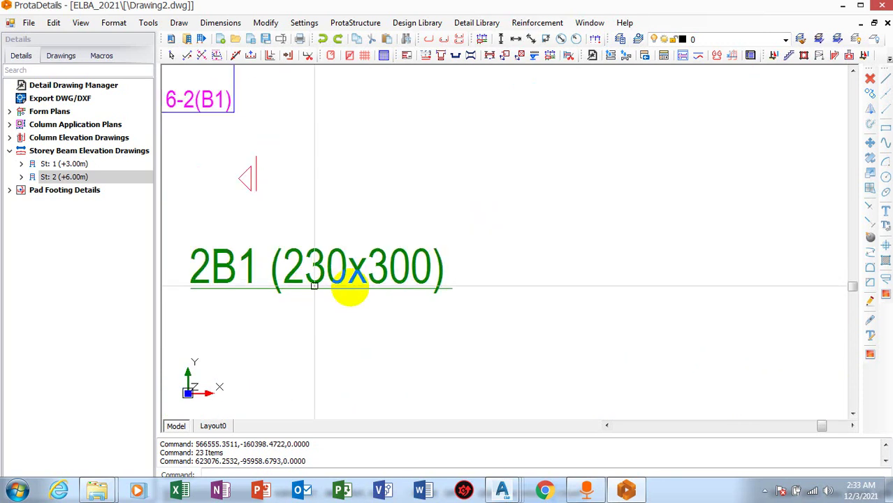
scroll(340, 257, "down", 2)
scroll(339, 258, "down", 4)
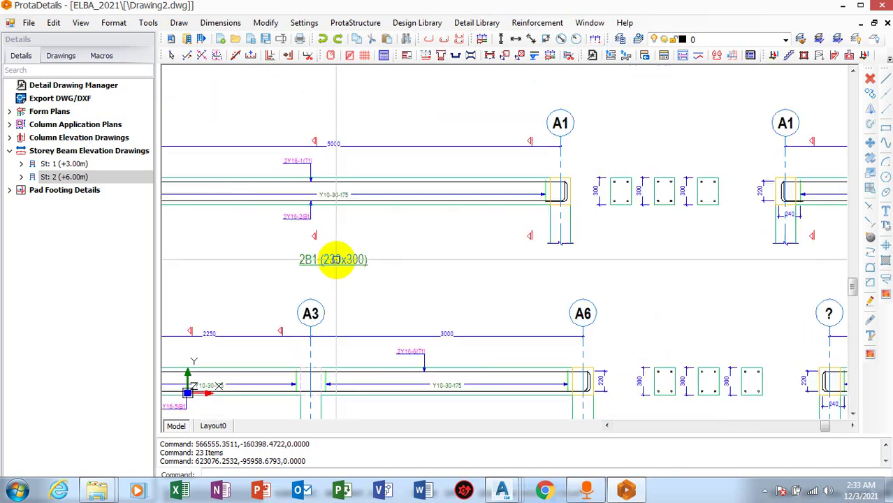
scroll(345, 199, "down", 2)
scroll(643, 287, "down", 3)
scroll(646, 293, "down", 3)
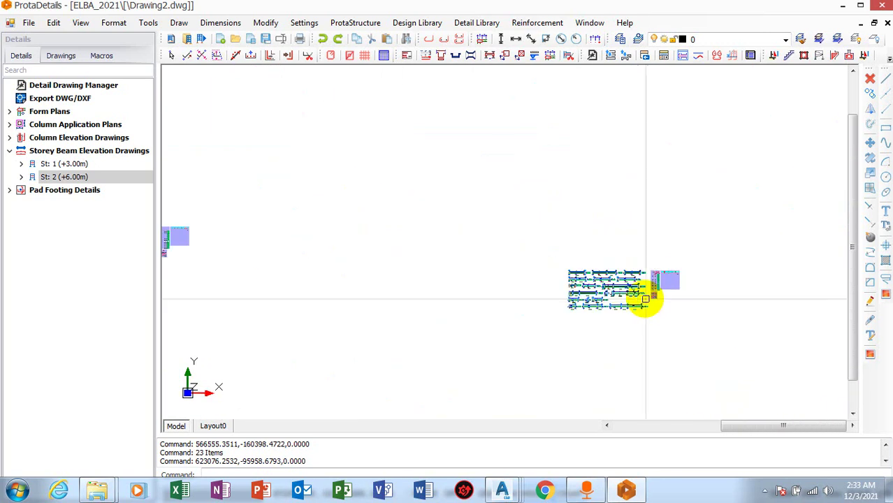
scroll(634, 299, "down", 2)
scroll(353, 274, "up", 4)
scroll(415, 283, "up", 3)
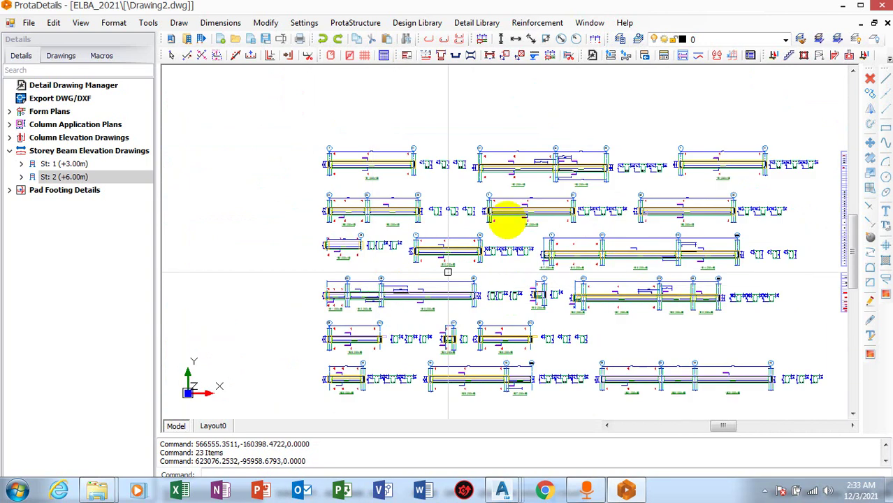
scroll(255, 259, "down", 4)
scroll(408, 234, "down", 4)
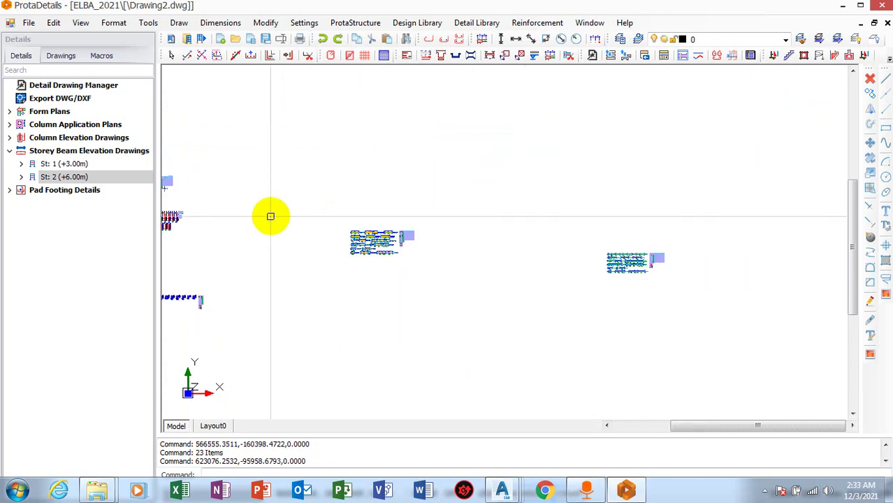
scroll(491, 272, "down", 2)
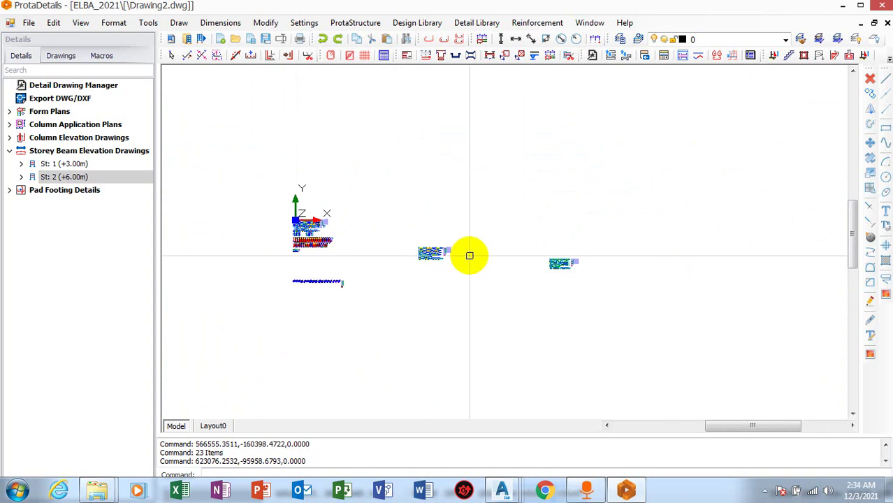